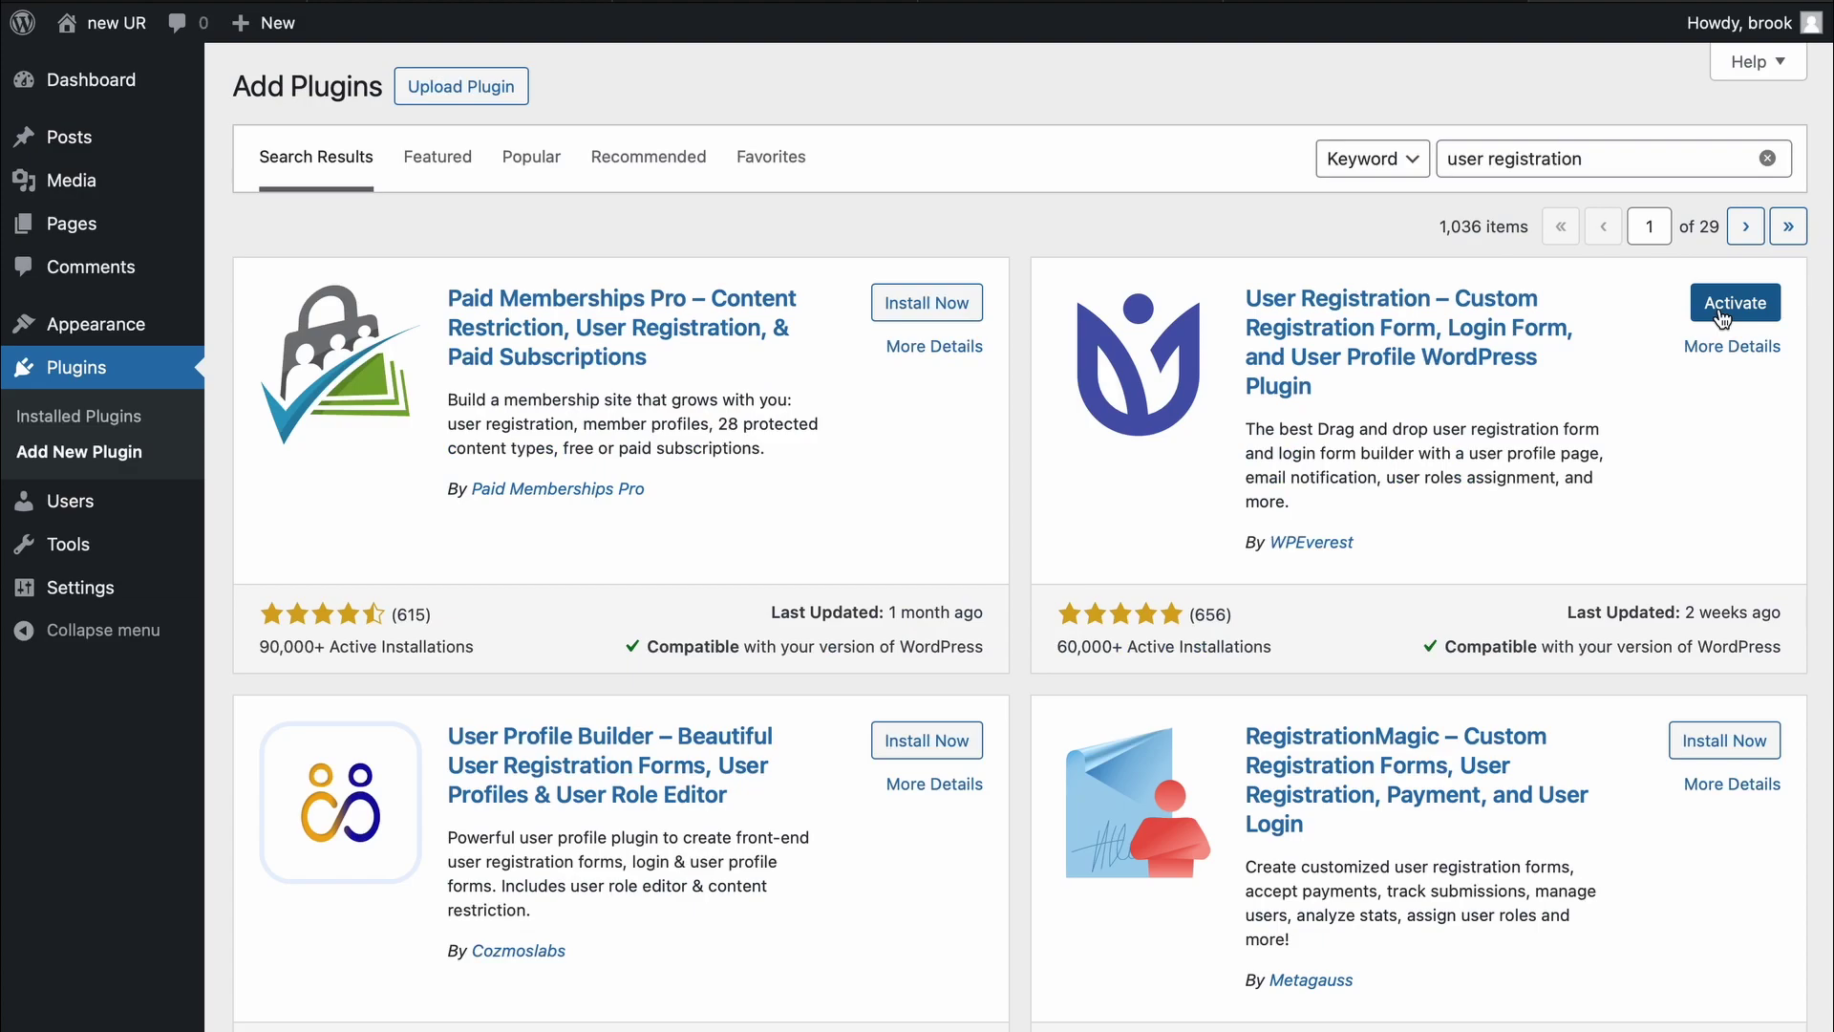
Activate the User Registration plugin from its card on the Add Plugins page
{"action": "left_click", "coordinate": [1719, 307]}
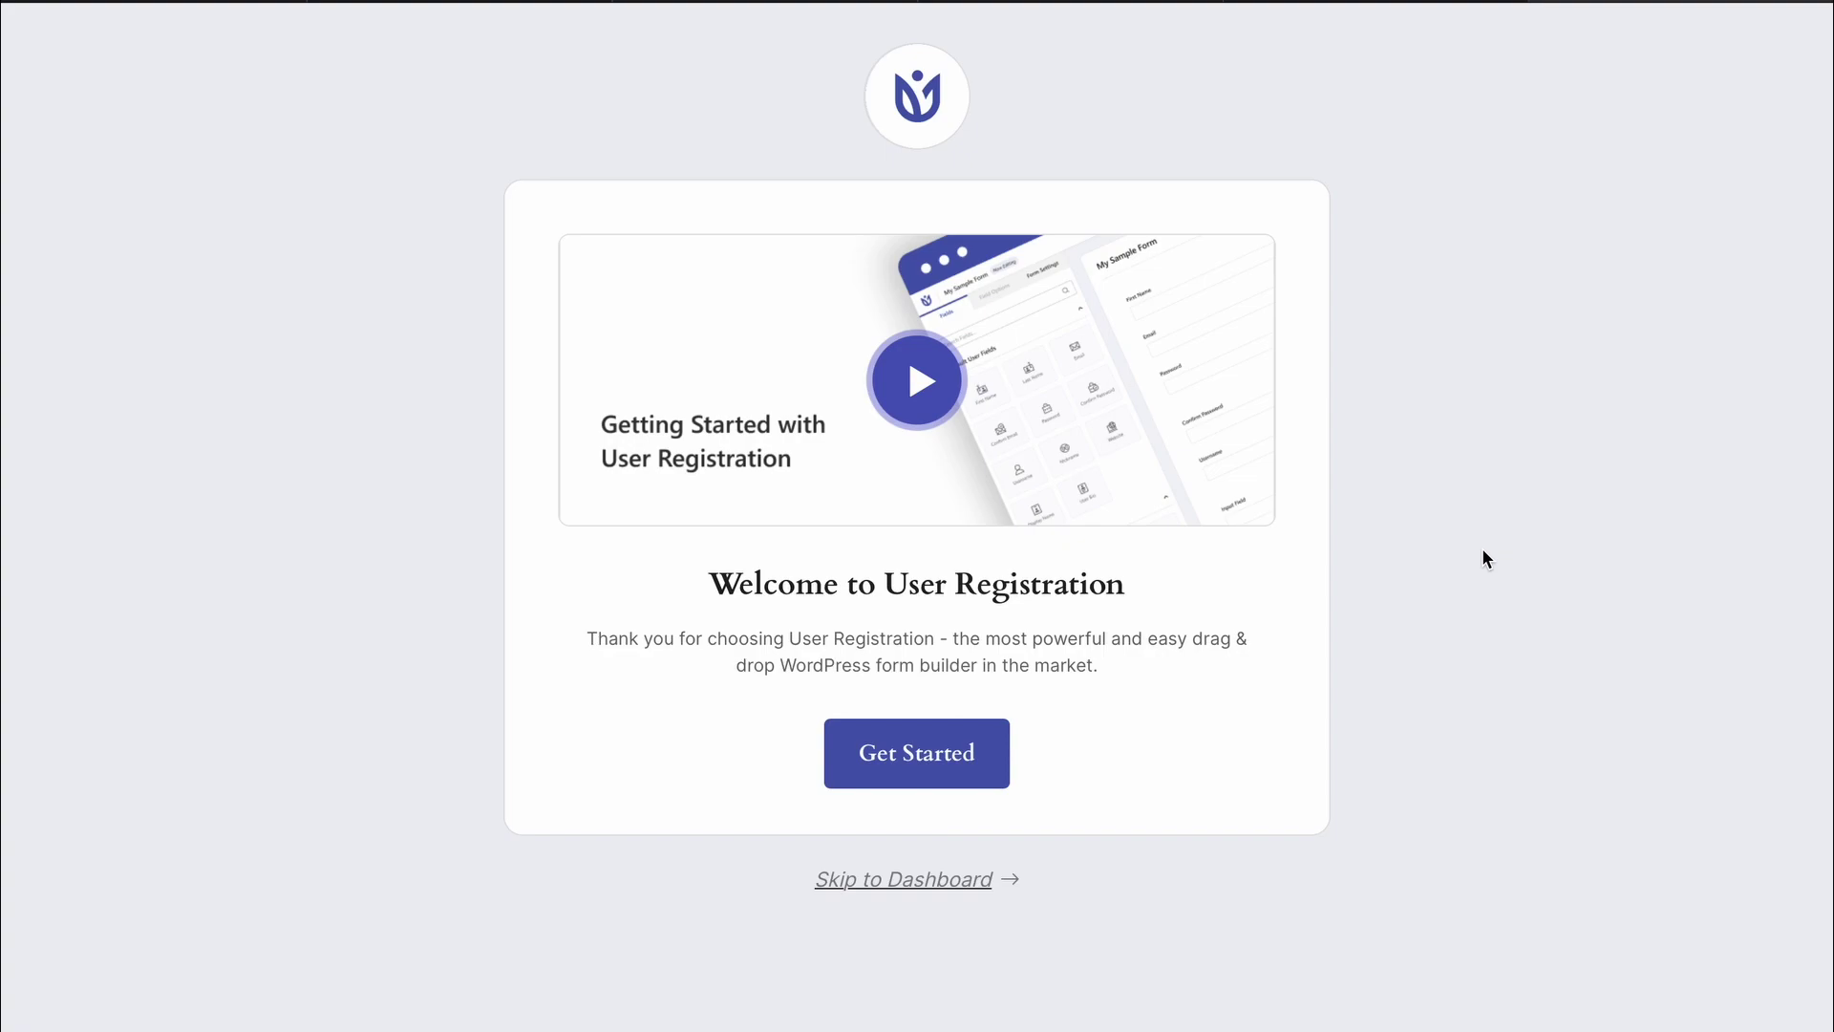
Start the wizard, decline data sharing, and install the default registration form, Registration and My Account pages
{"action": "left_click", "coordinate": [914, 776]}
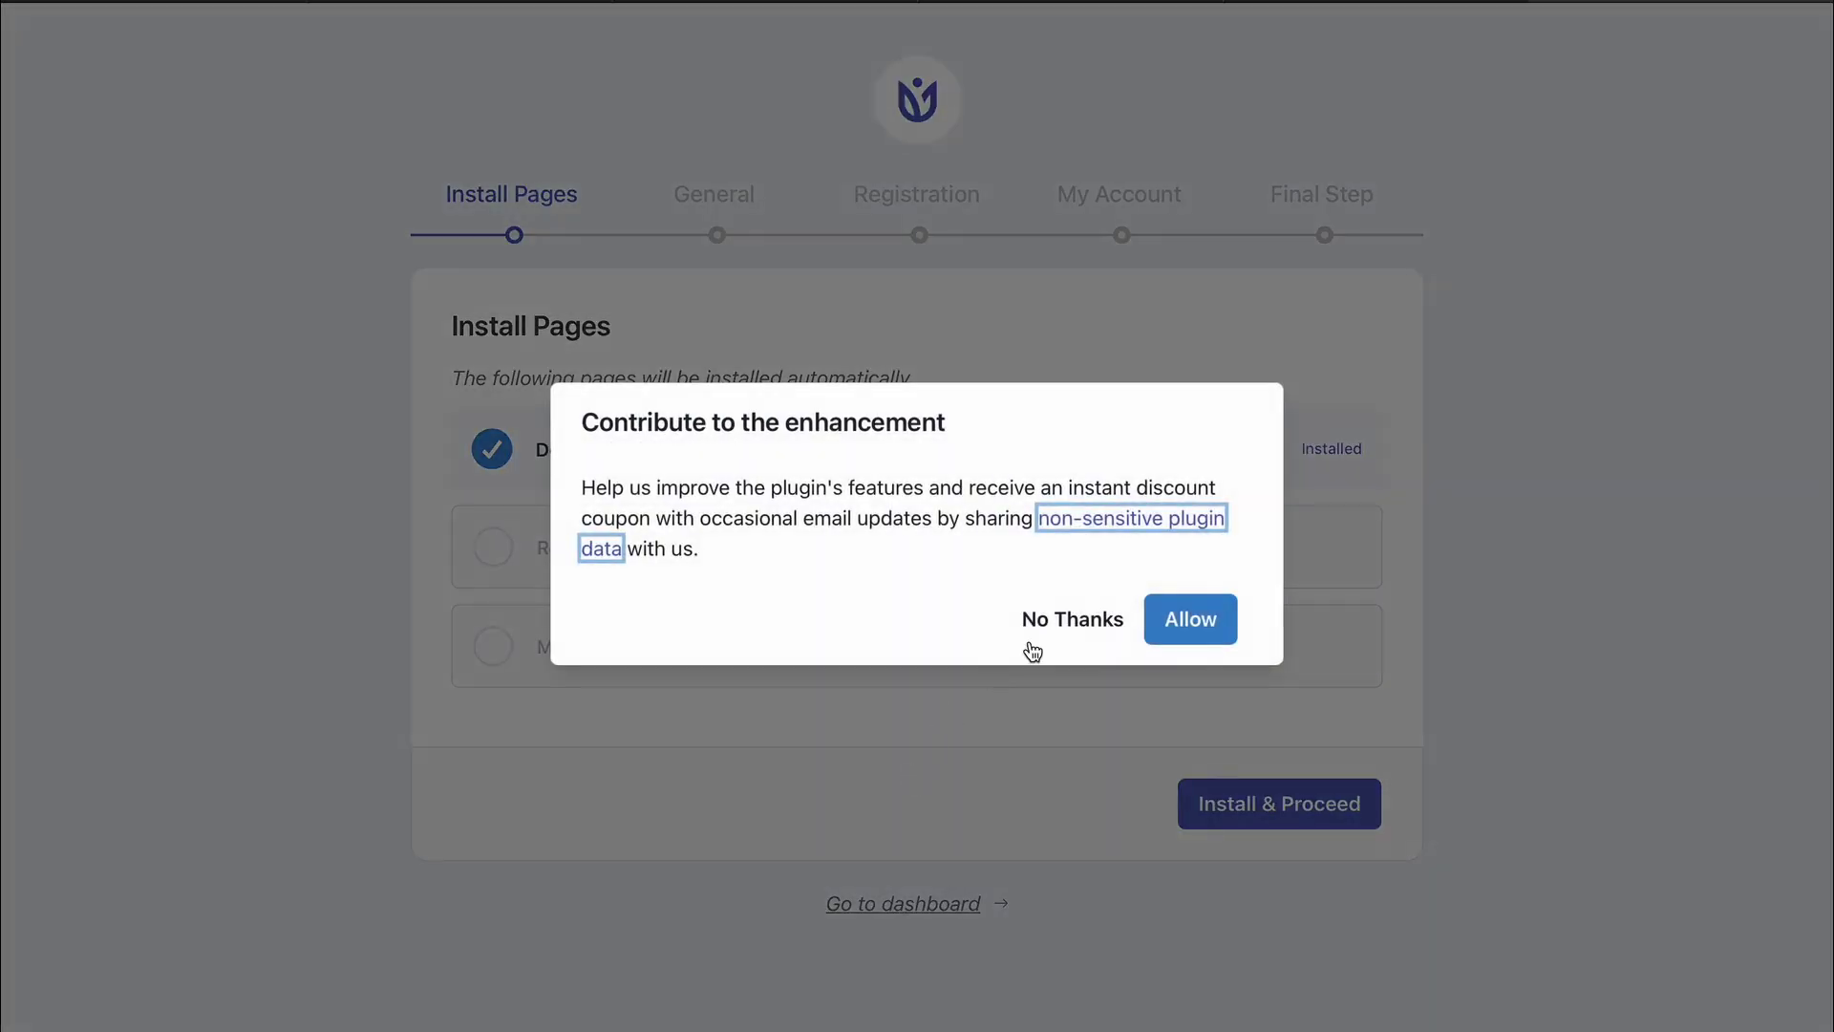
{"action": "left_click", "coordinate": [1191, 625]}
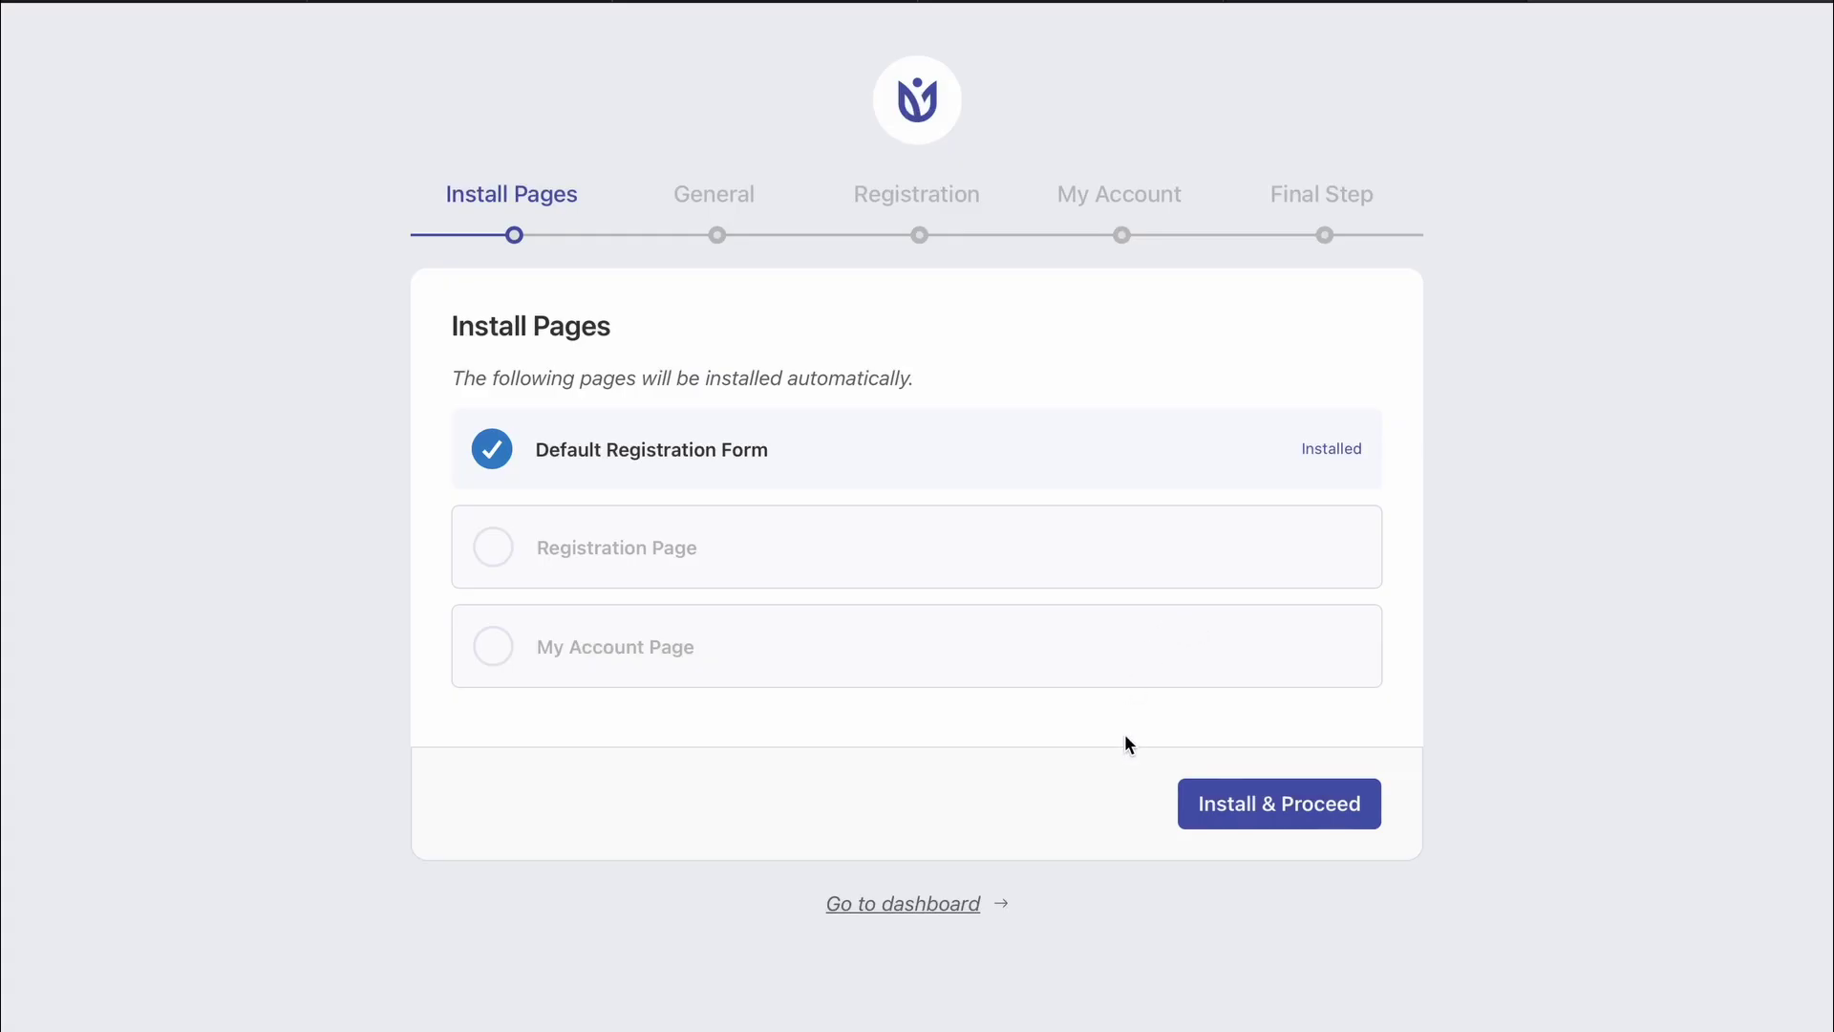
{"action": "left_click", "coordinate": [1224, 800]}
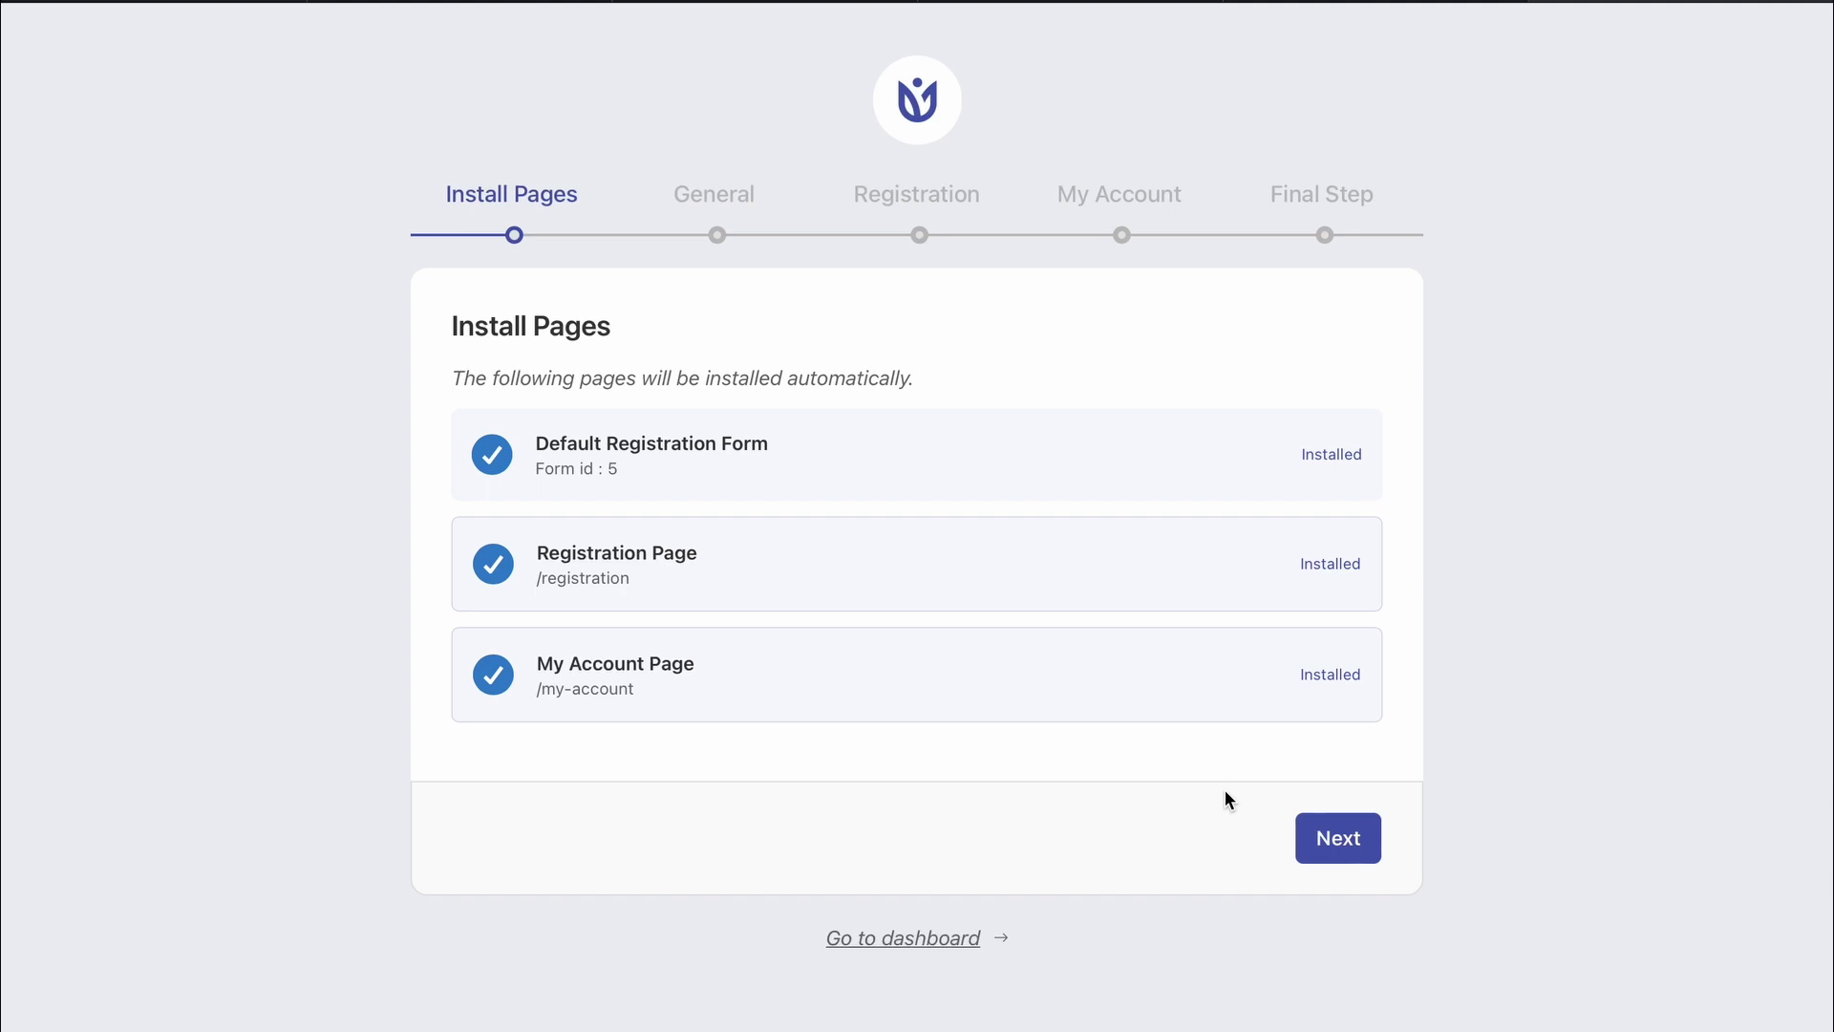
Keep auto approval with manual login, and block only Subscriber from the dashboard
{"action": "left_click", "coordinate": [1338, 839]}
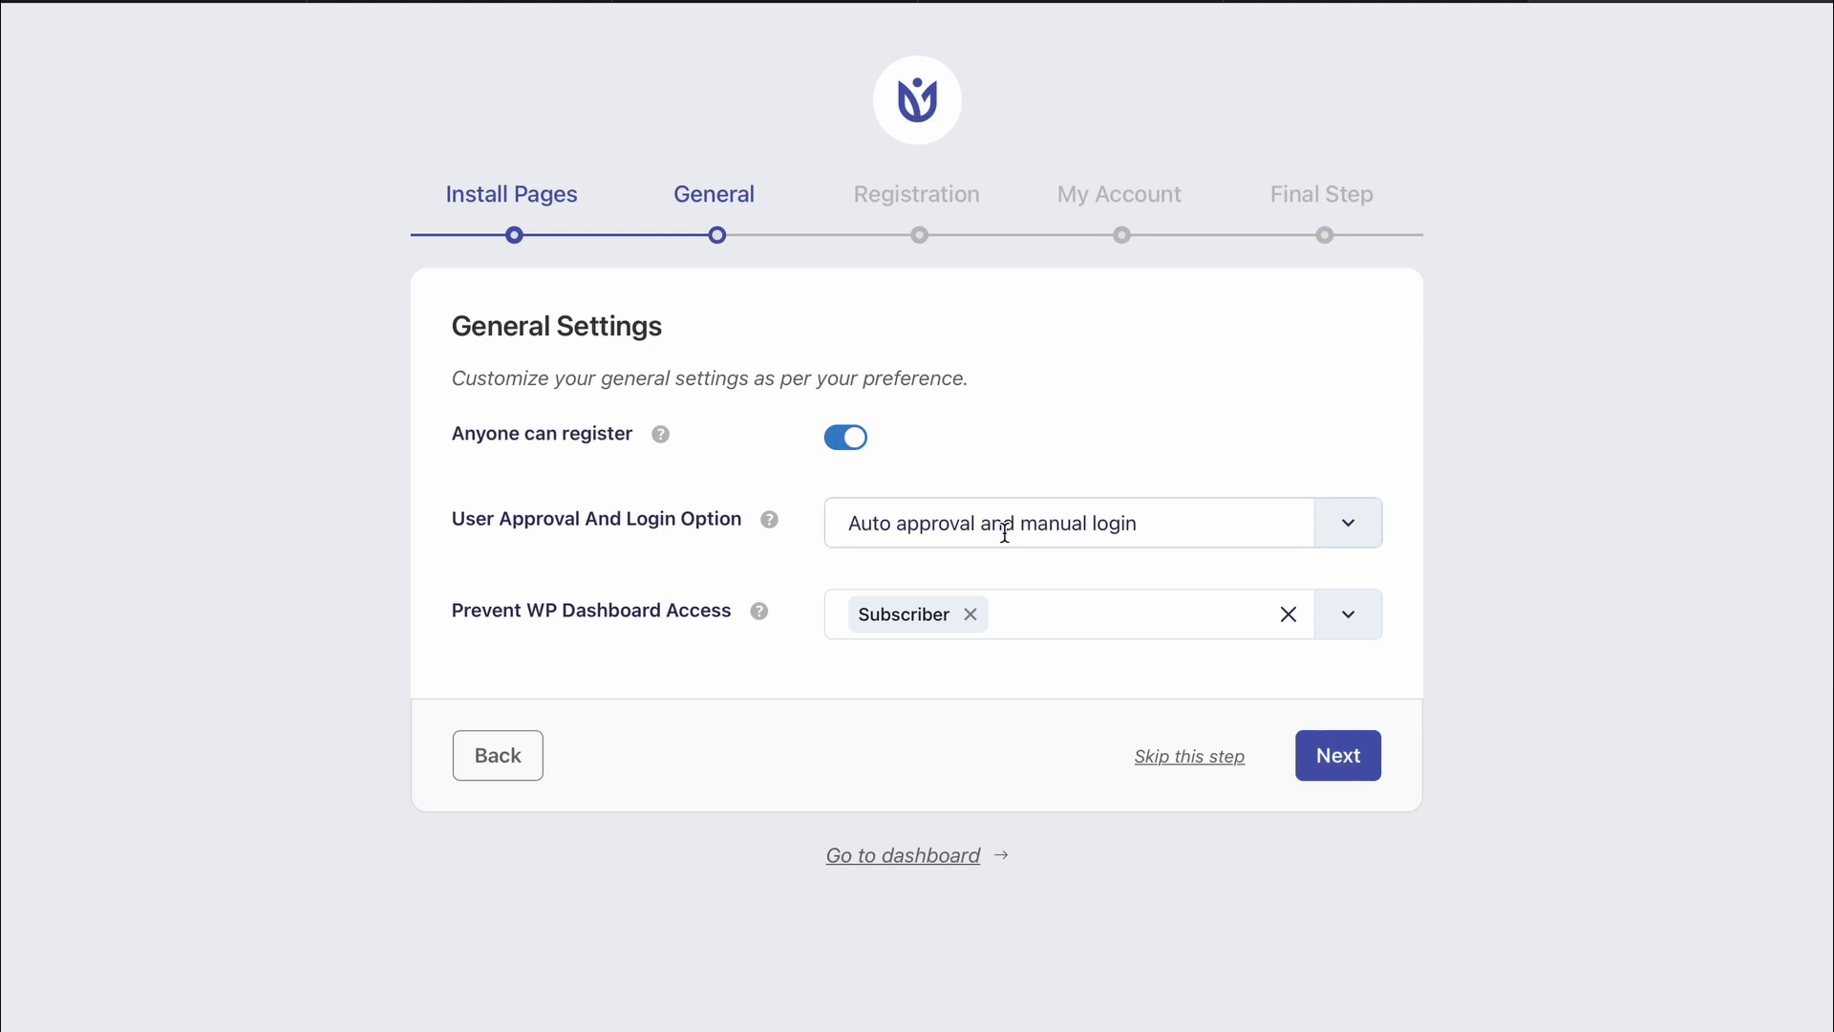
{"action": "left_click", "coordinate": [1345, 544]}
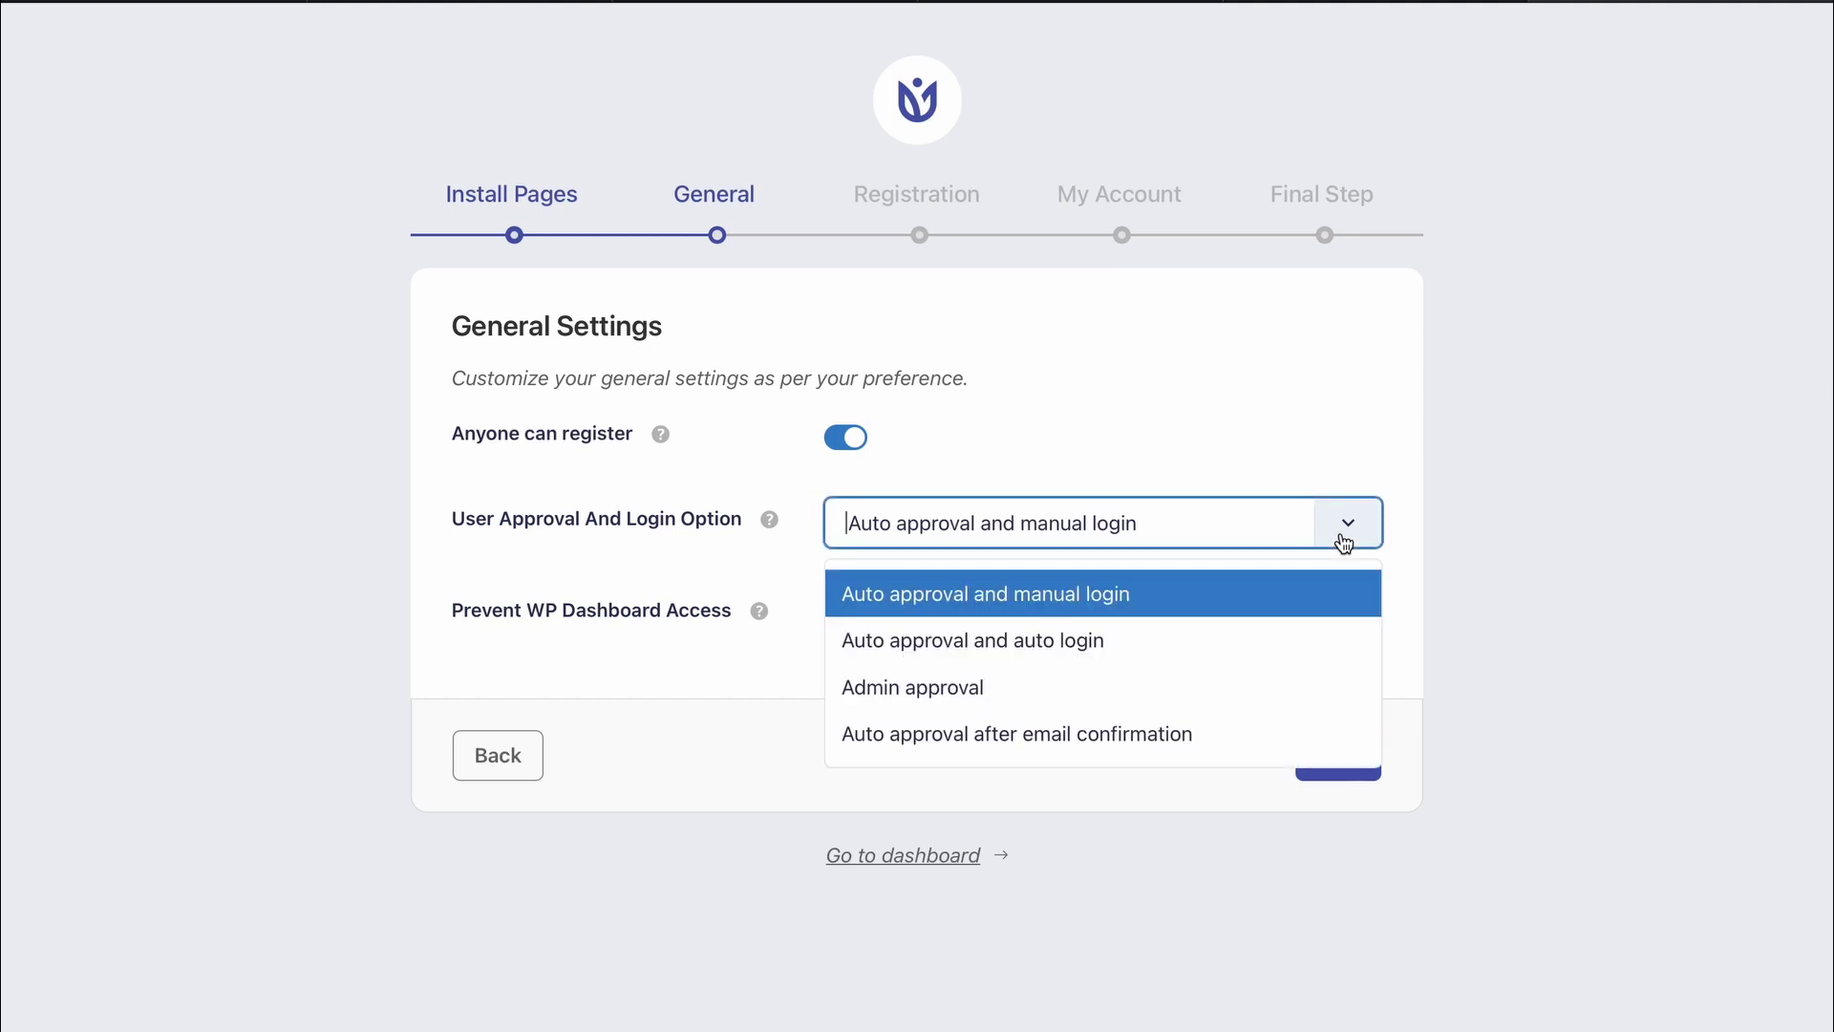
{"action": "left_click", "coordinate": [1061, 593]}
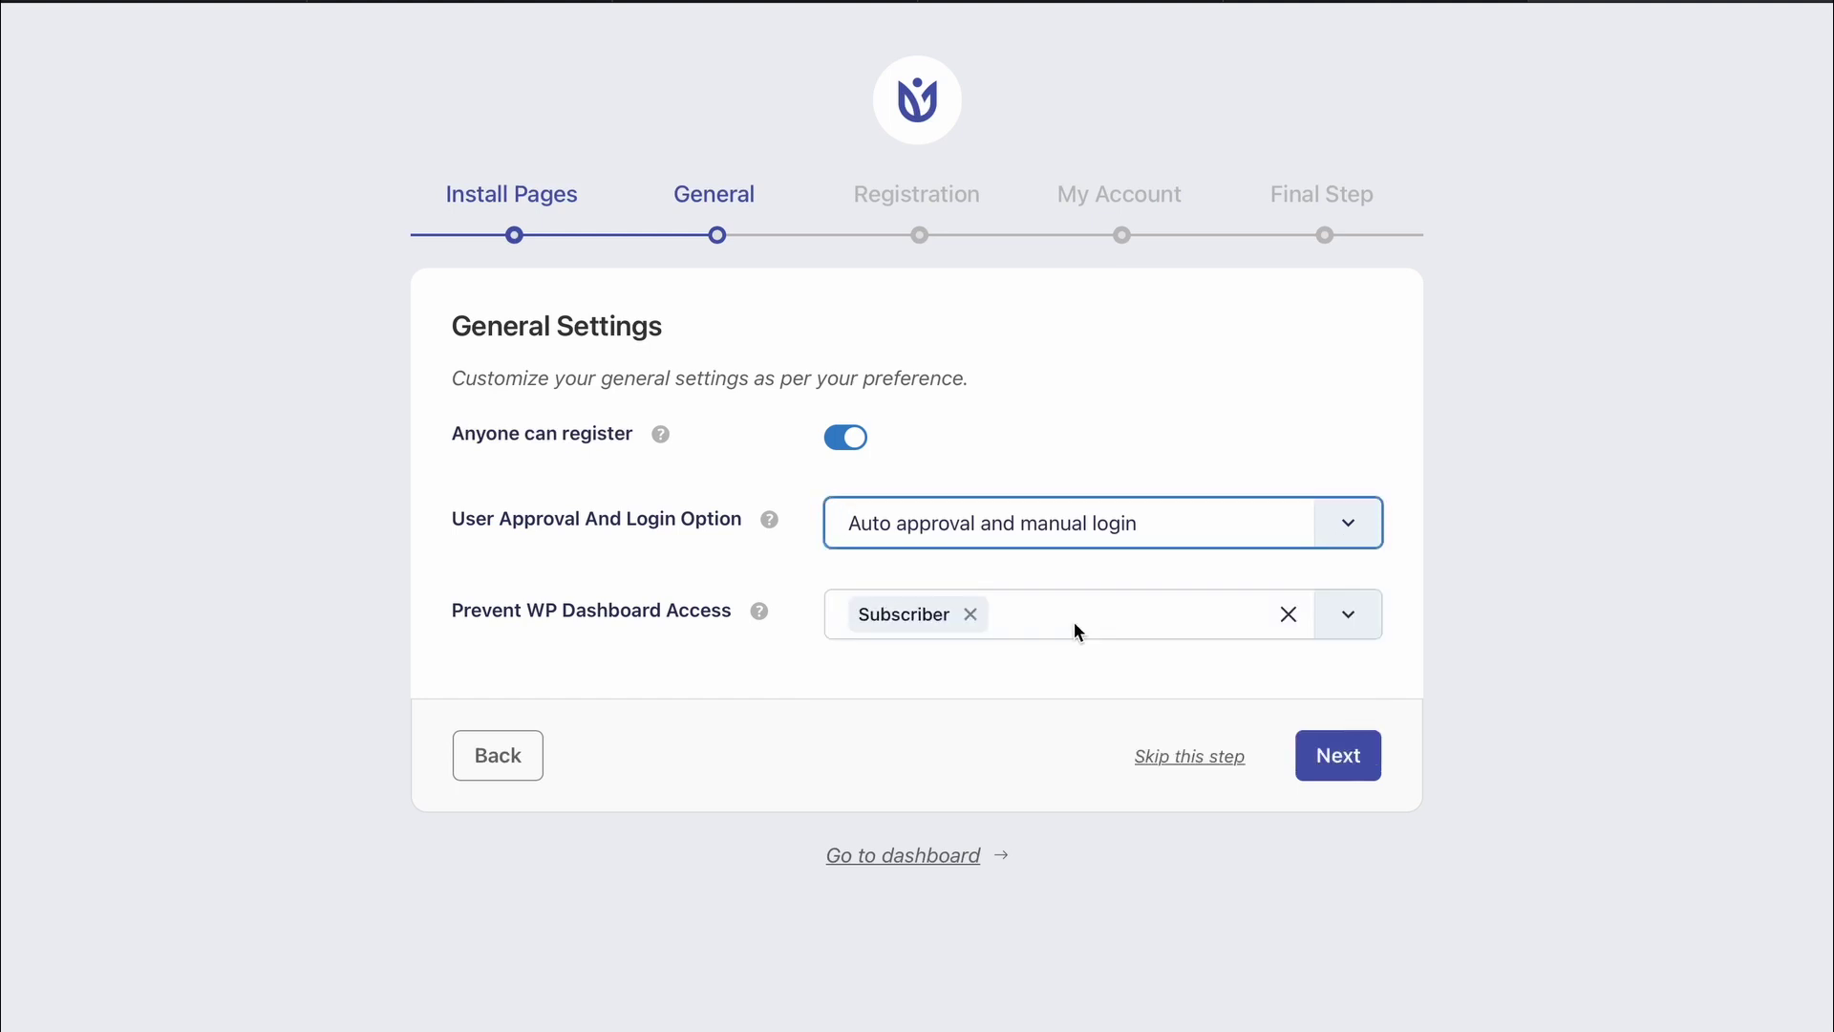
{"action": "left_click", "coordinate": [1074, 628]}
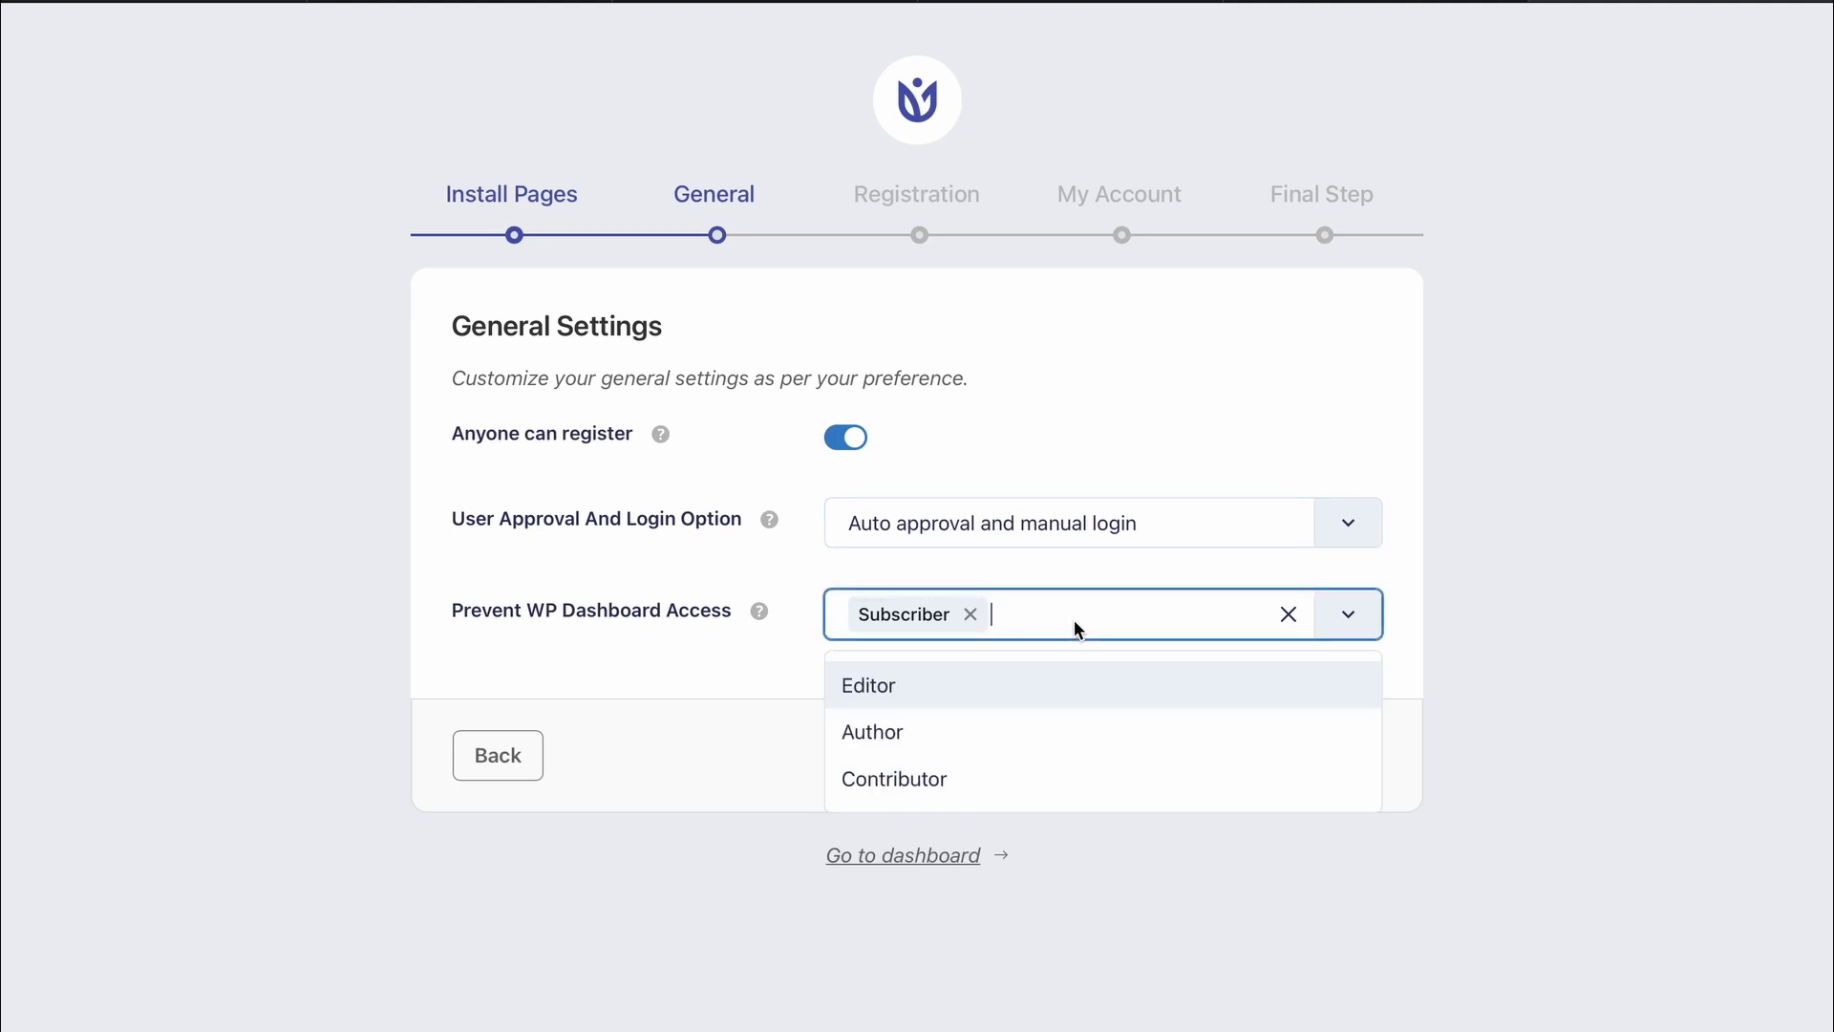
{"action": "left_click", "coordinate": [1074, 622]}
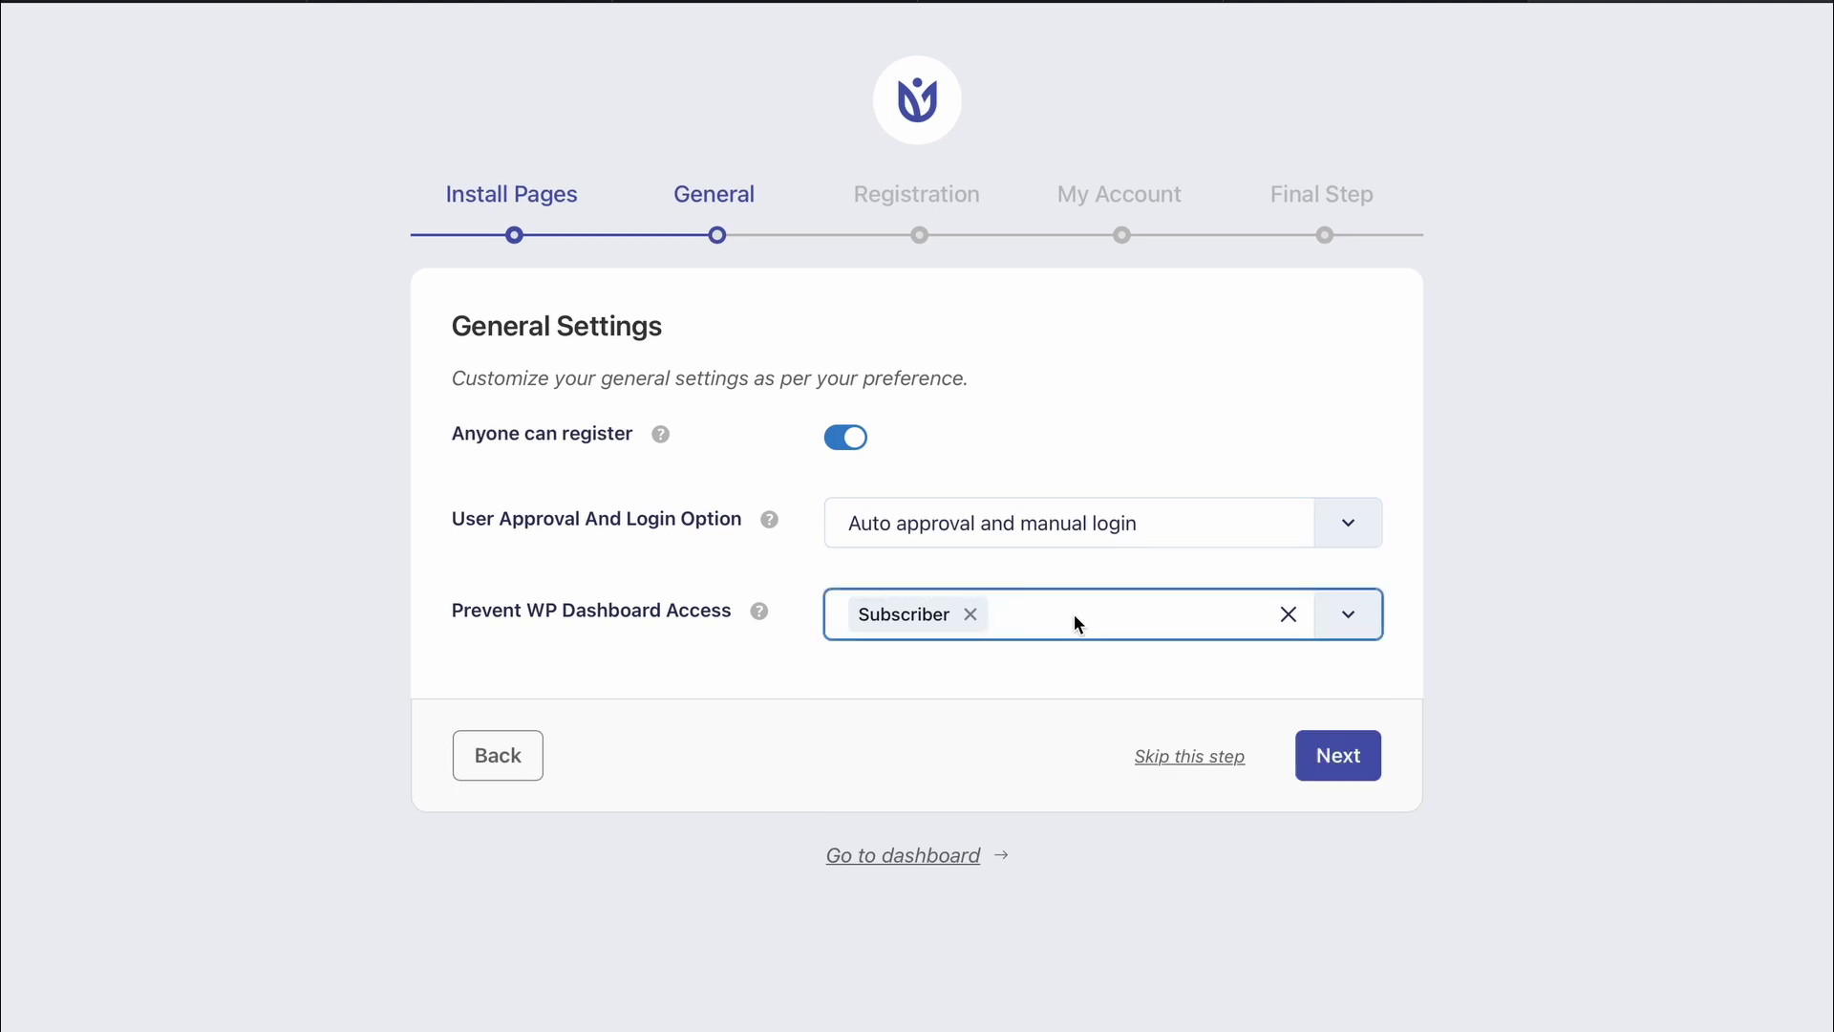
Leave strong passwords off and keep Subscriber as the default user role
{"action": "left_click", "coordinate": [1338, 764]}
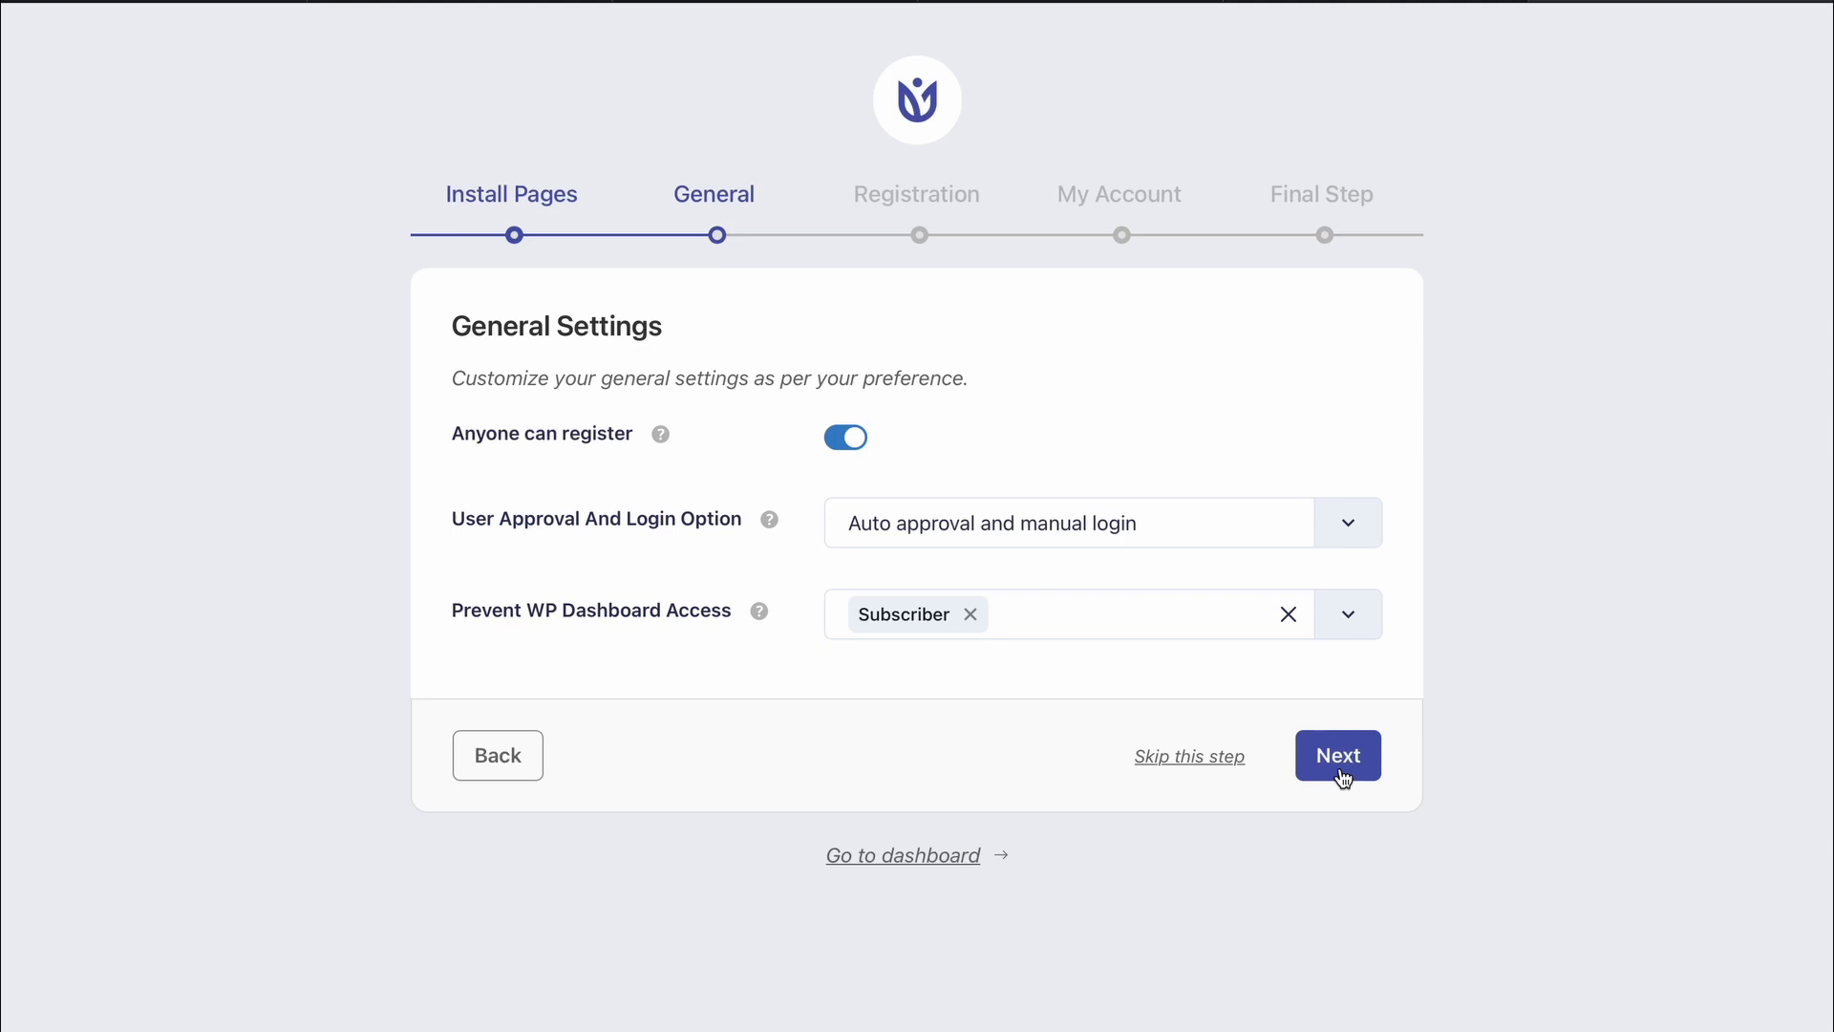
{"action": "left_click", "coordinate": [844, 437]}
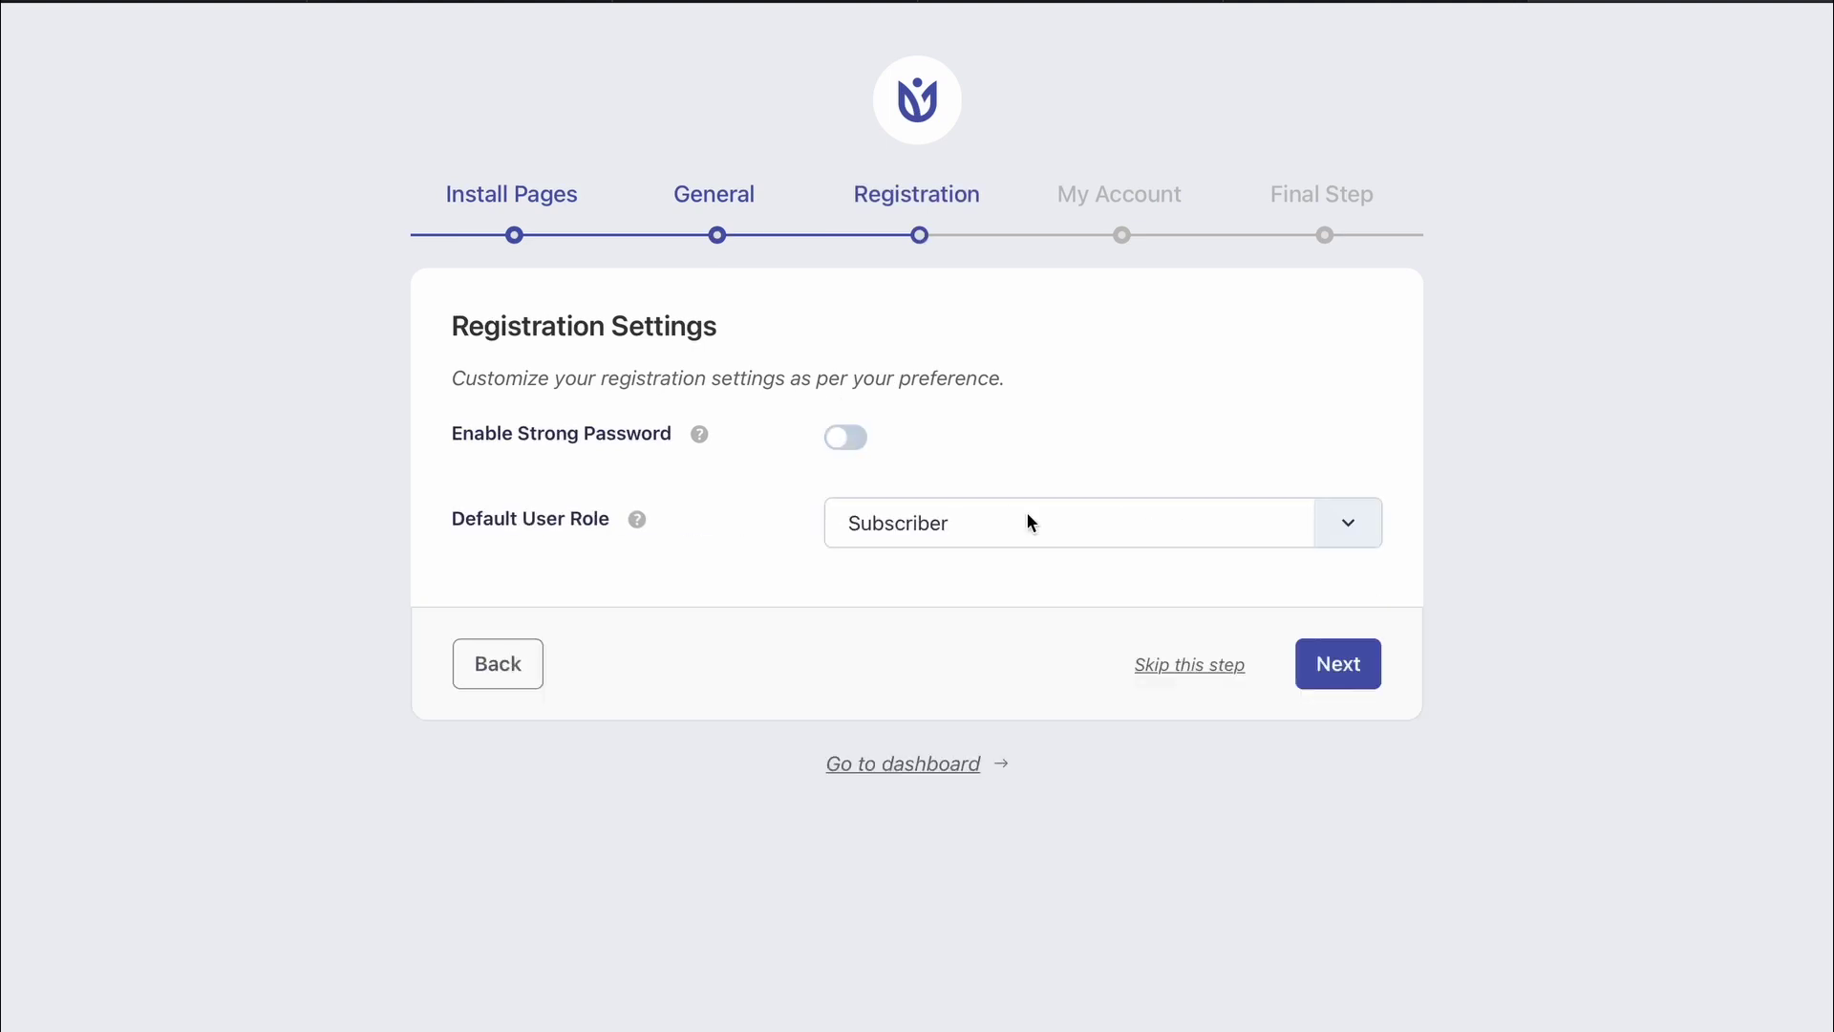
{"action": "left_click", "coordinate": [1026, 522]}
{"action": "left_click", "coordinate": [1030, 523]}
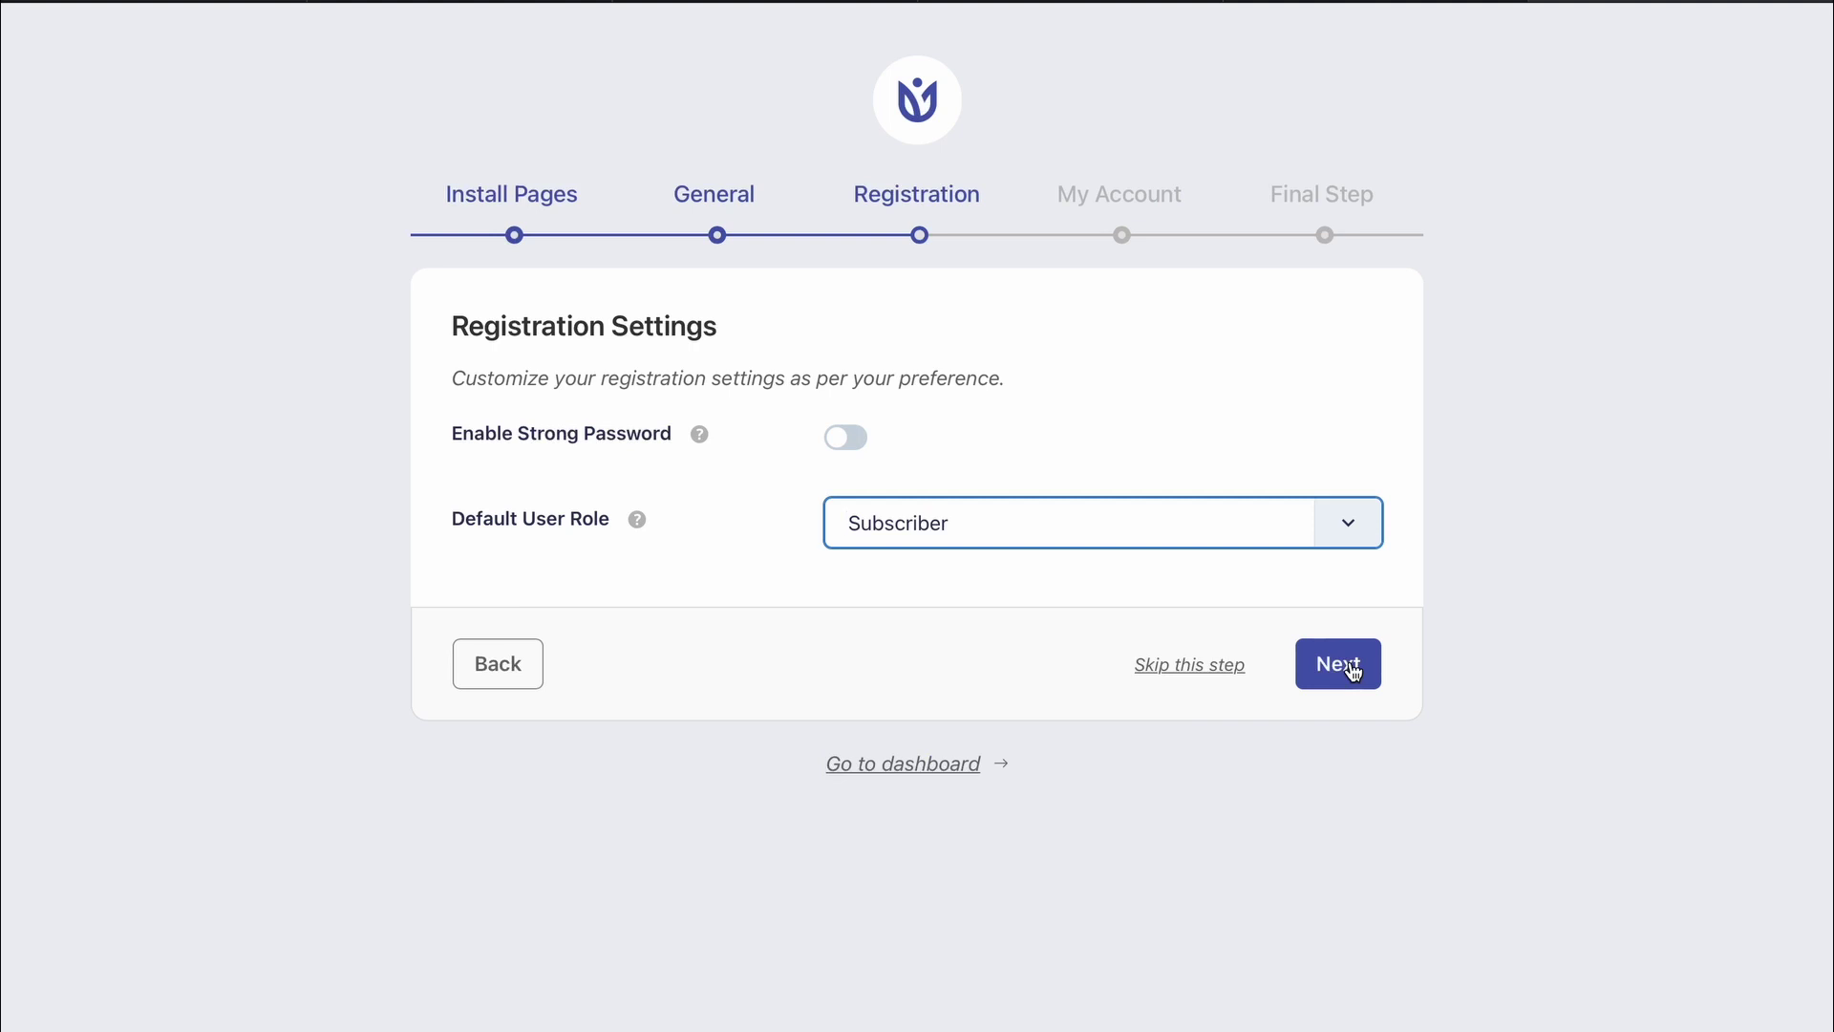
Compare My Account layouts, settle on horizontal, and try the disable profile picture option
{"action": "left_click", "coordinate": [1339, 664]}
{"action": "left_click", "coordinate": [1094, 515]}
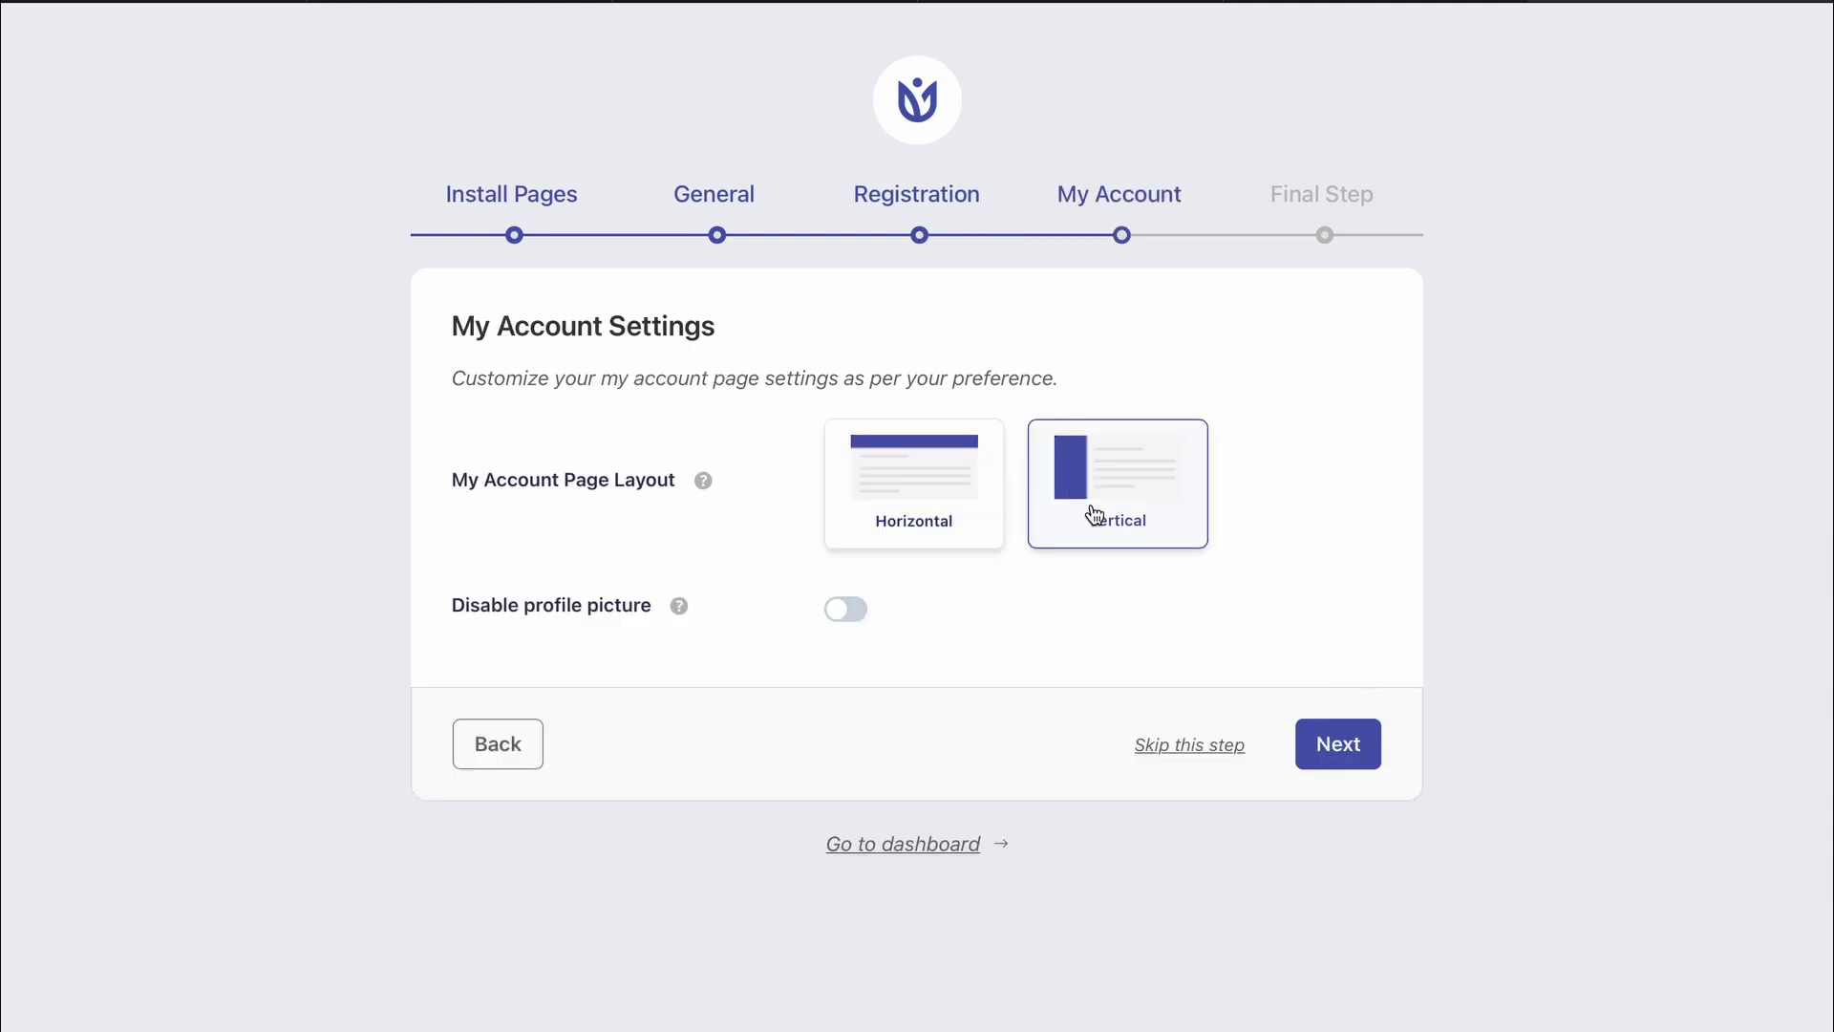
{"action": "left_click", "coordinate": [966, 516]}
{"action": "left_click", "coordinate": [1099, 510]}
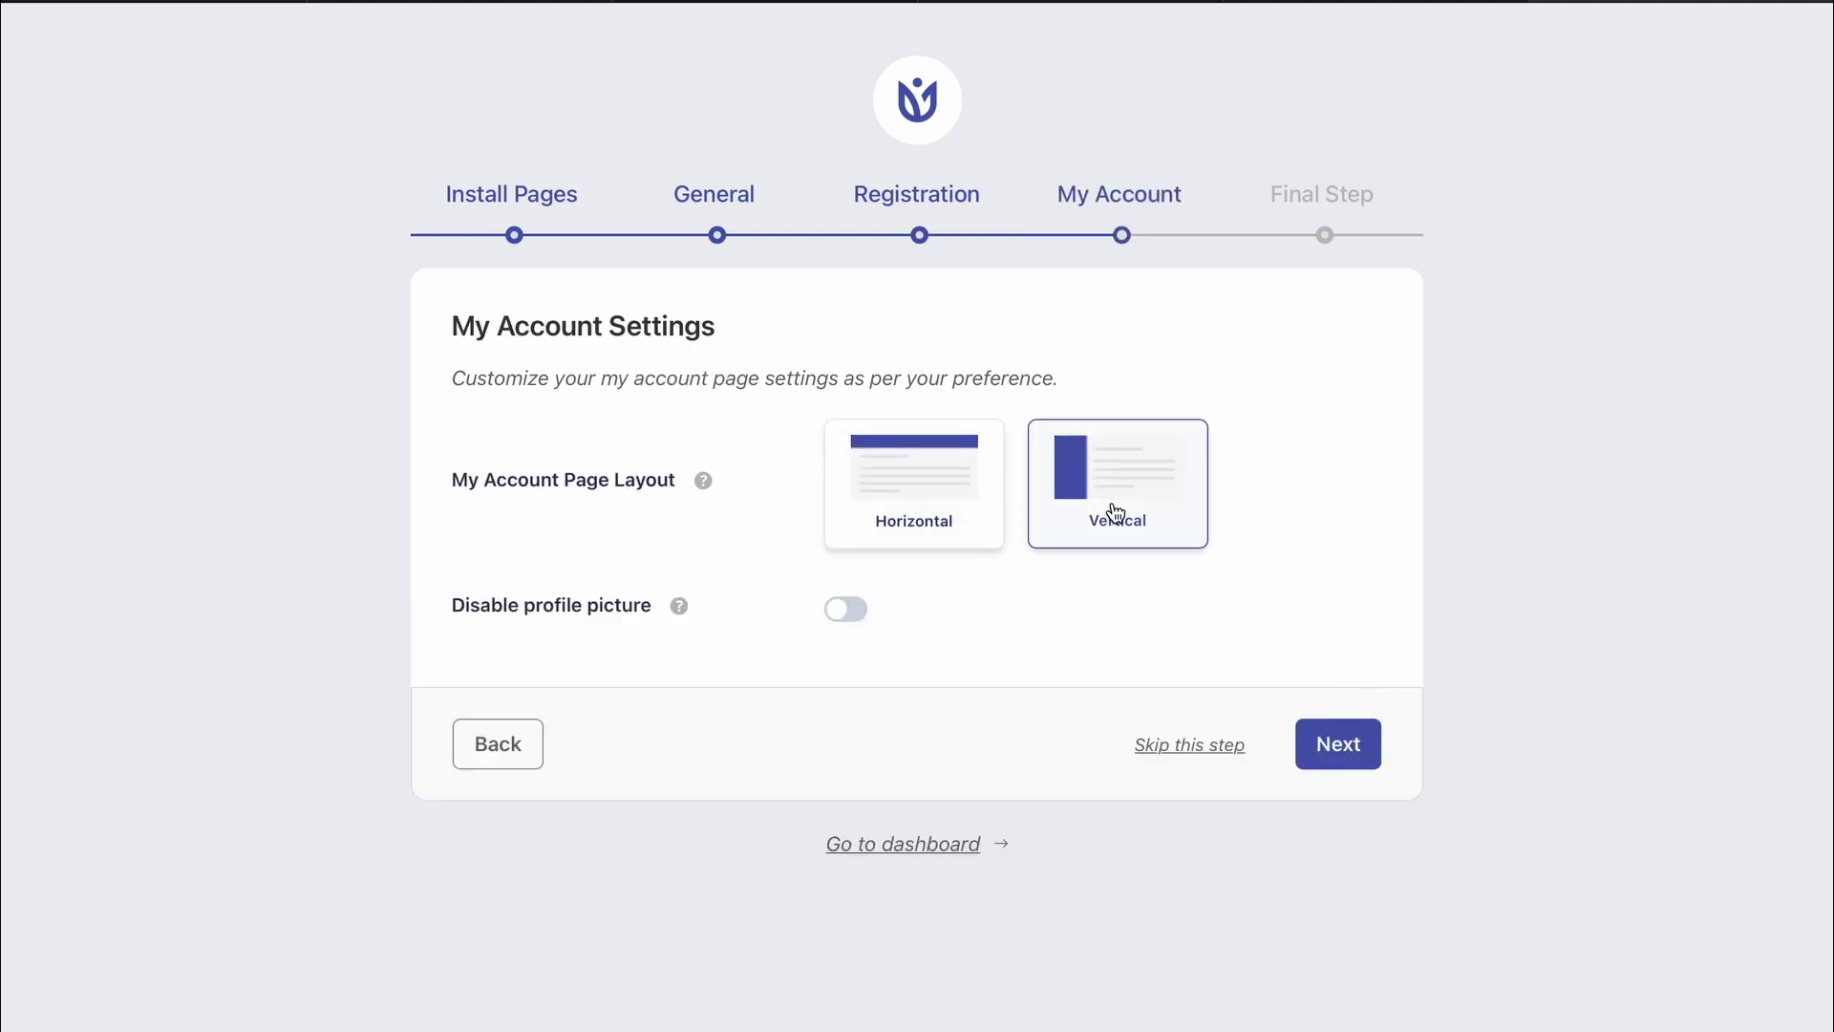
{"action": "left_click", "coordinate": [848, 610]}
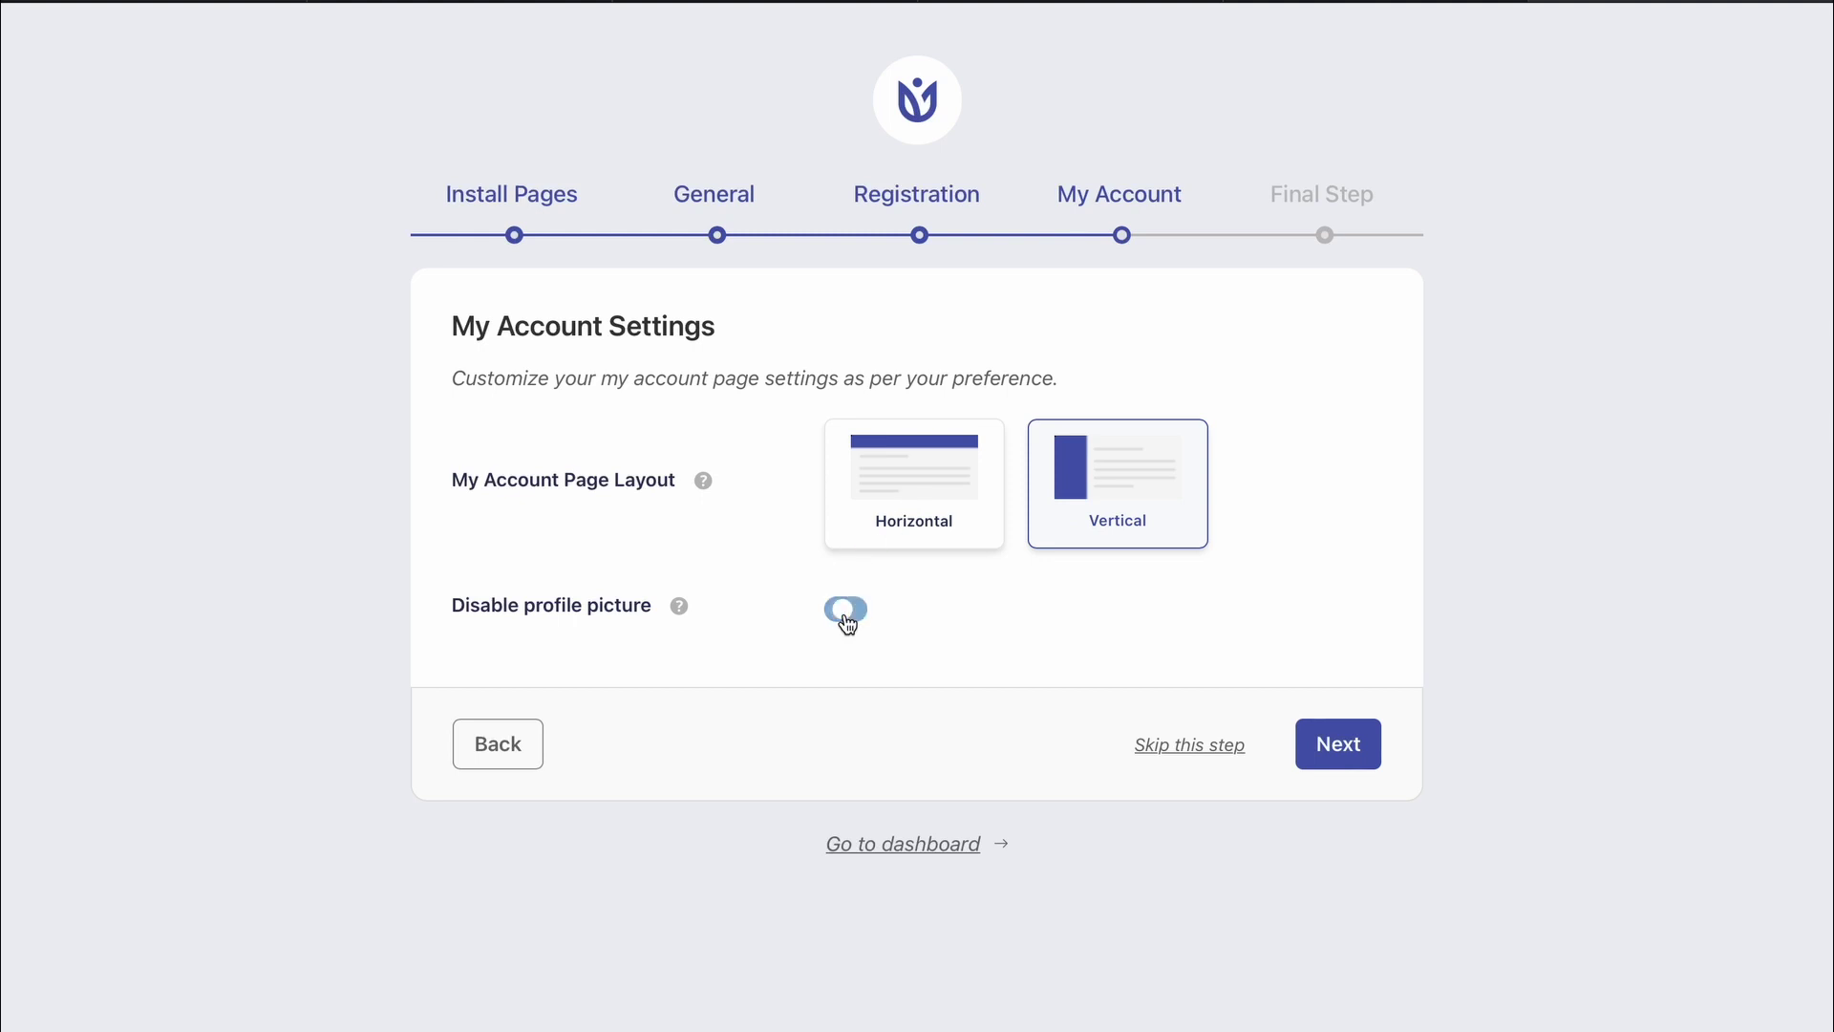
Advance past My Account settings to the Final Step congratulations page with popular addons
{"action": "left_click", "coordinate": [1308, 735]}
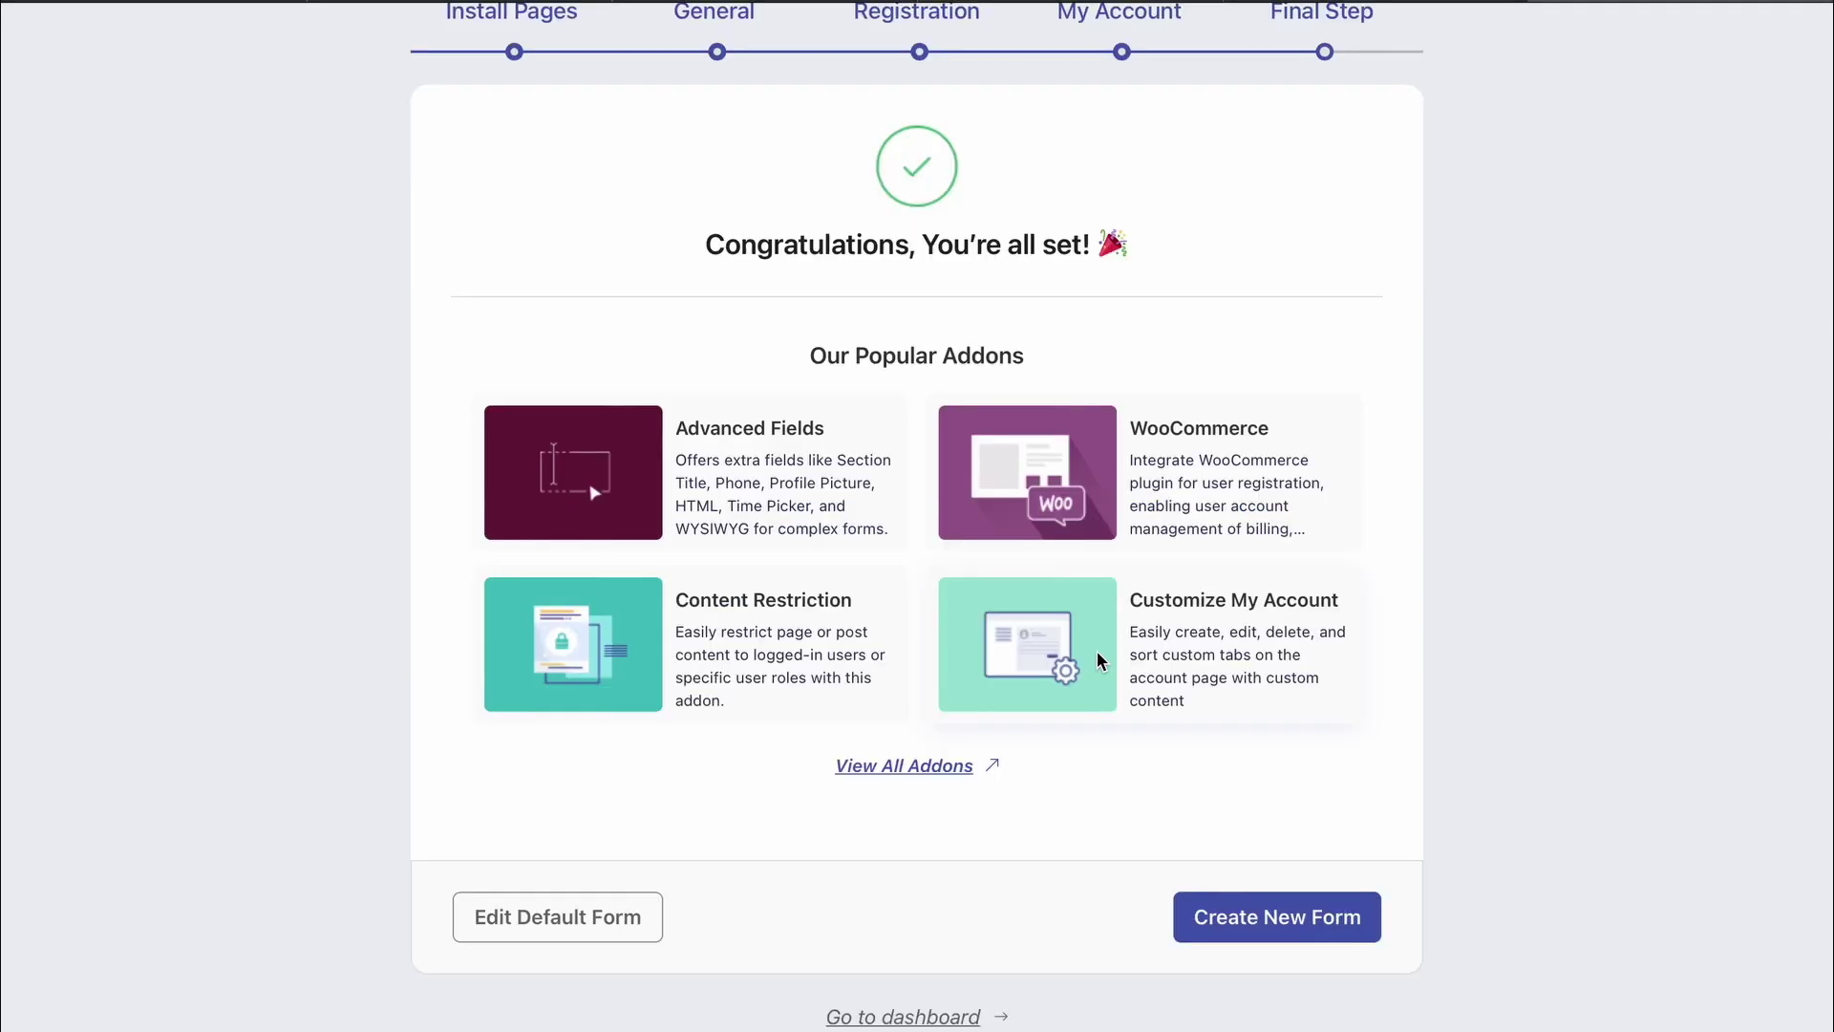